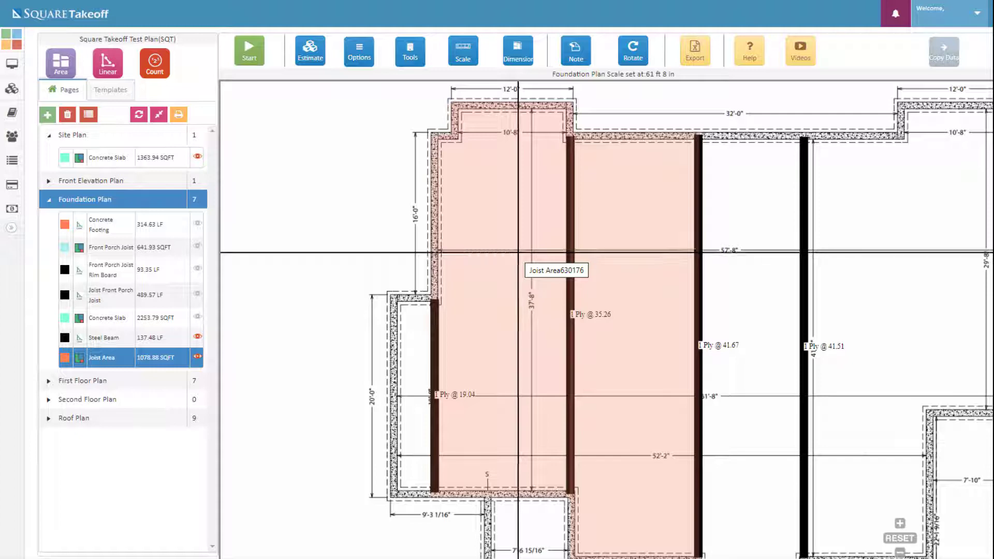
Select the shaded joist area and open Add Joist(Beta), set to Floor System at 16 O.C
left_click(519, 254)
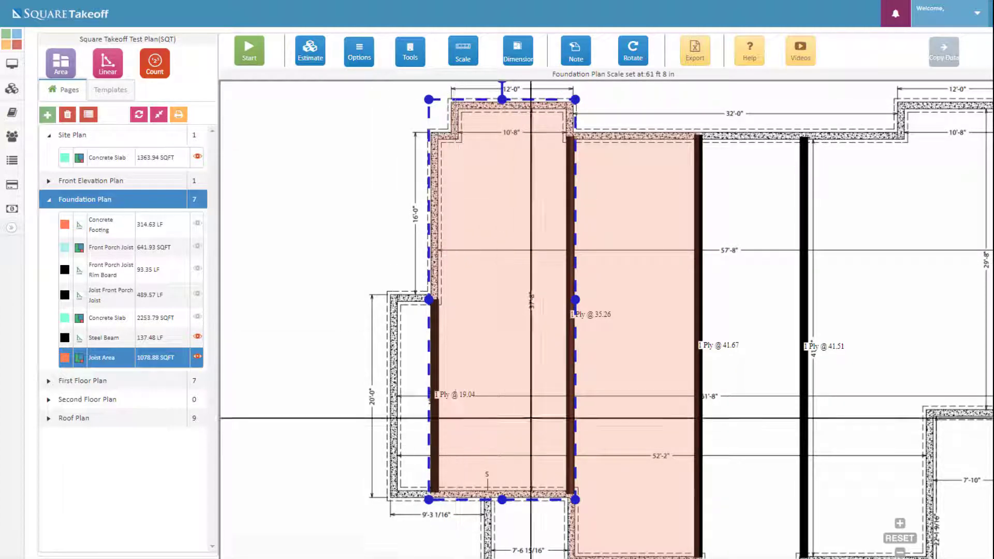
left_click(416, 60)
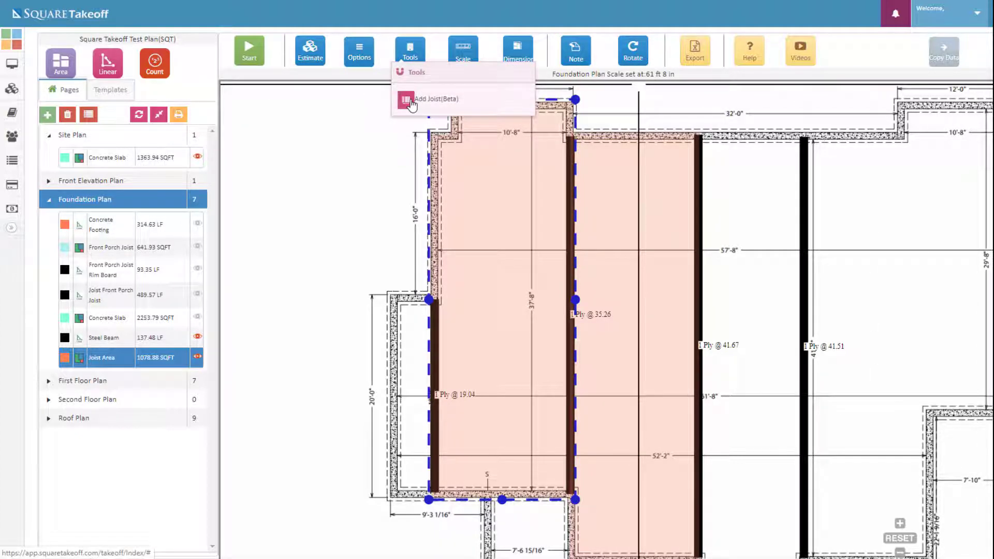
left_click(412, 101)
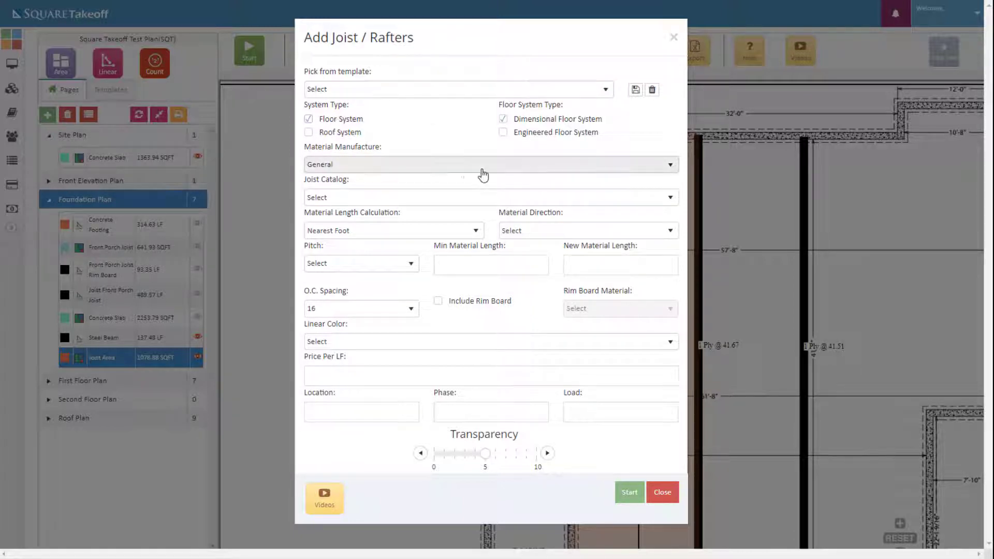
left_click(332, 199)
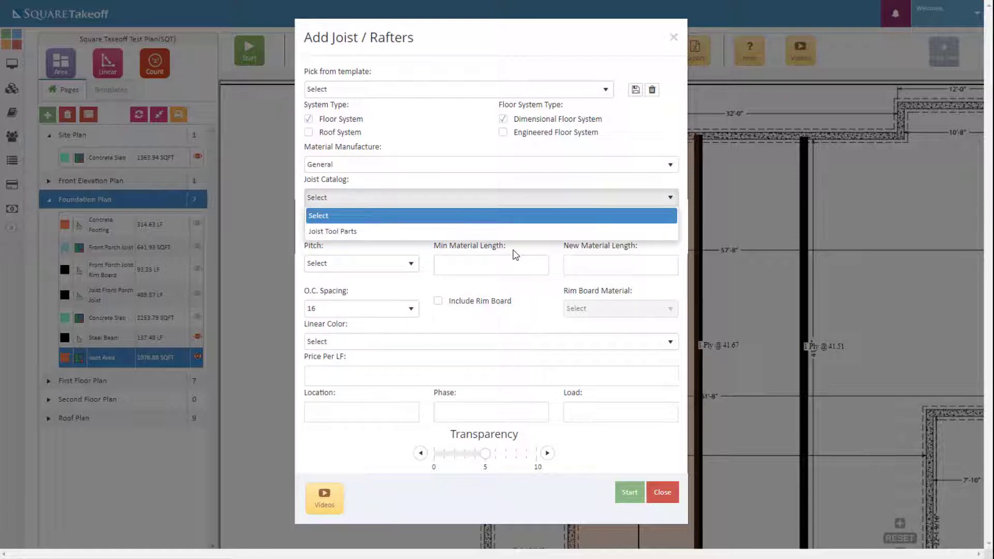
Use 2x12 Floor Joist from Joist Tool Parts, rounded to nearest 2 feet, running horizontally
left_click(326, 232)
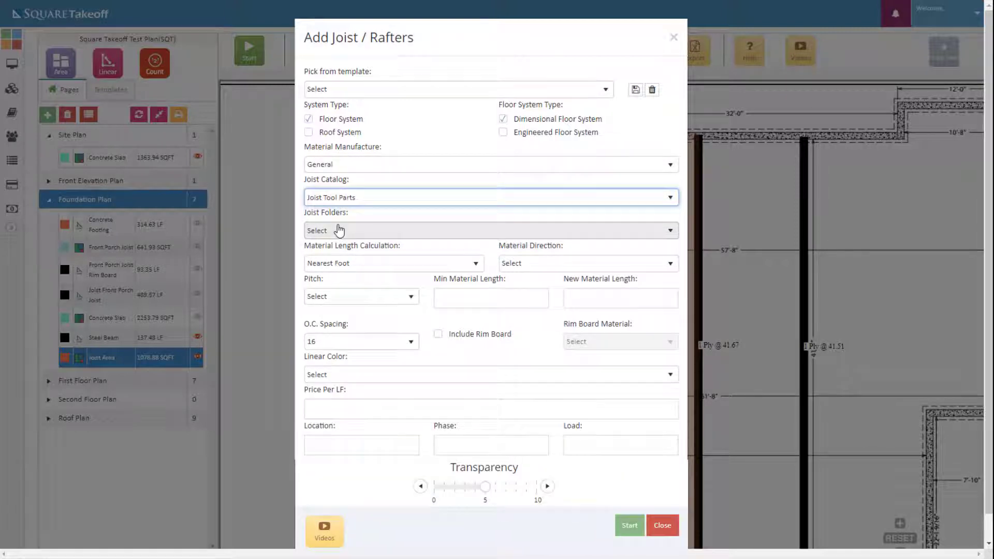
left_click(340, 231)
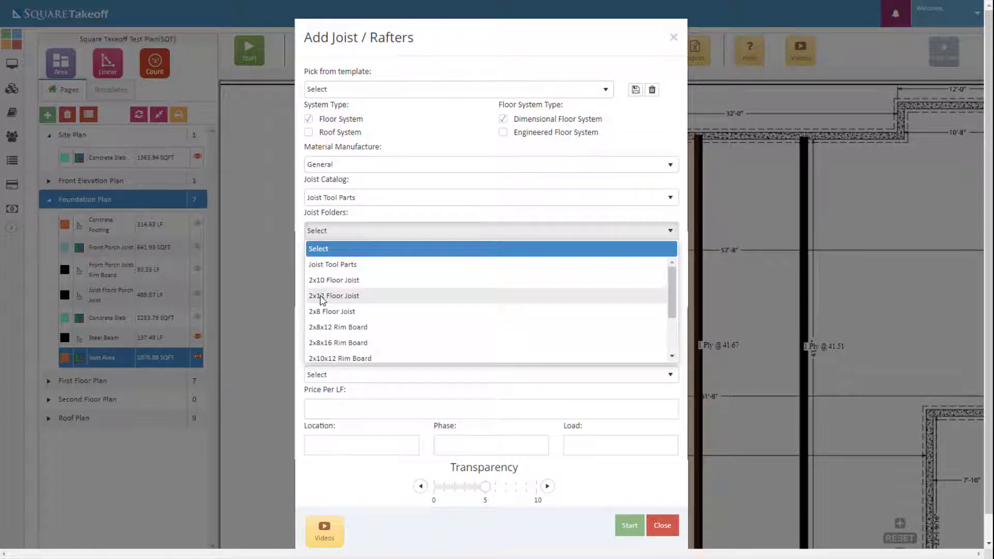
left_click(322, 297)
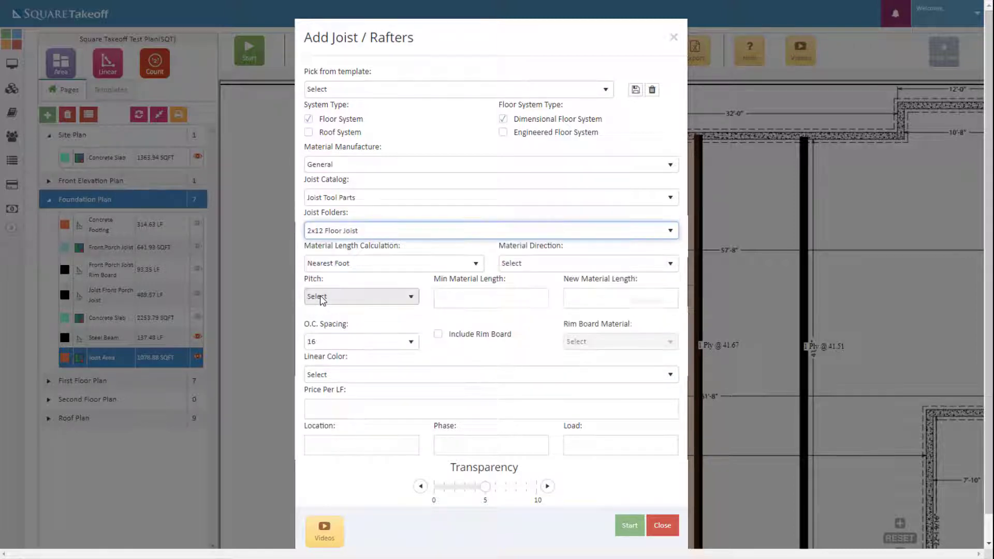
left_click(455, 266)
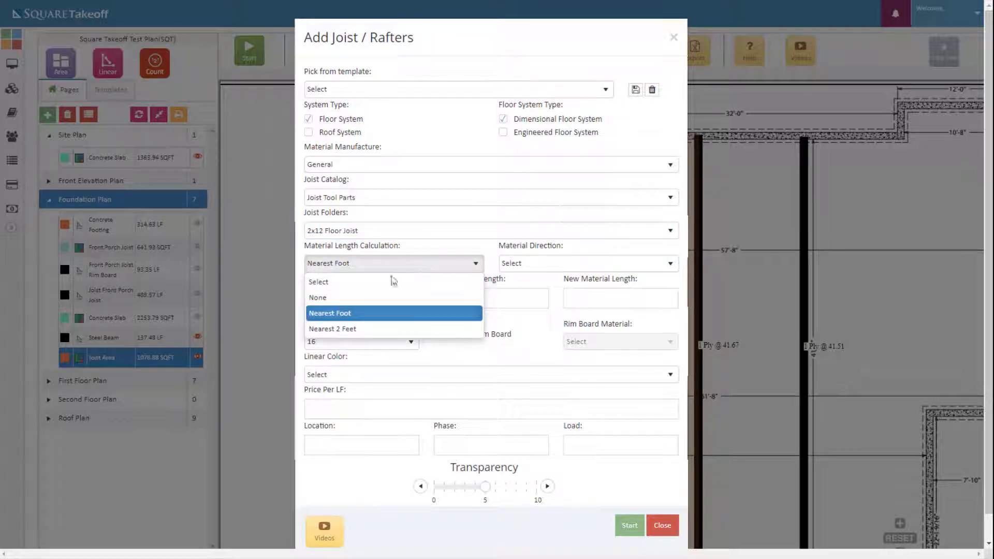
left_click(361, 330)
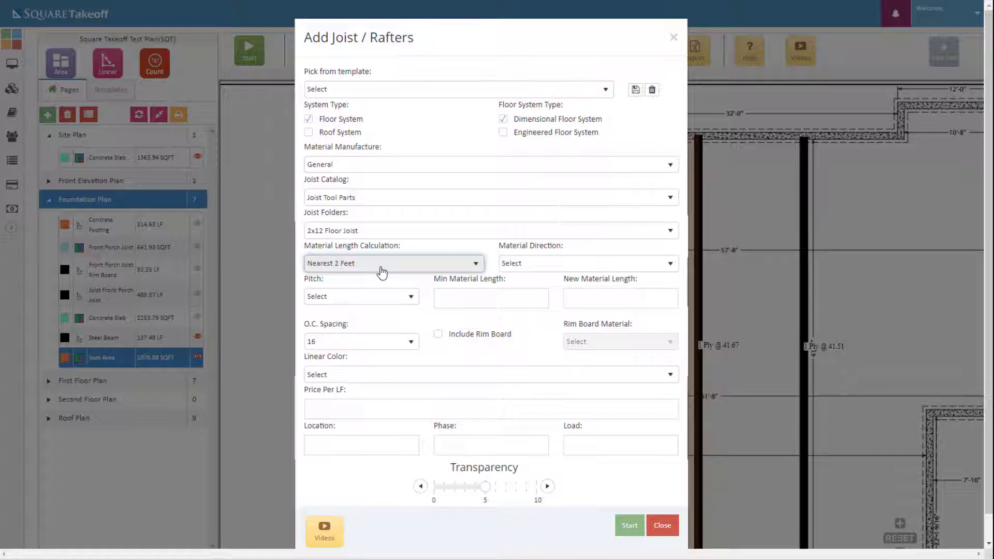
left_click(572, 271)
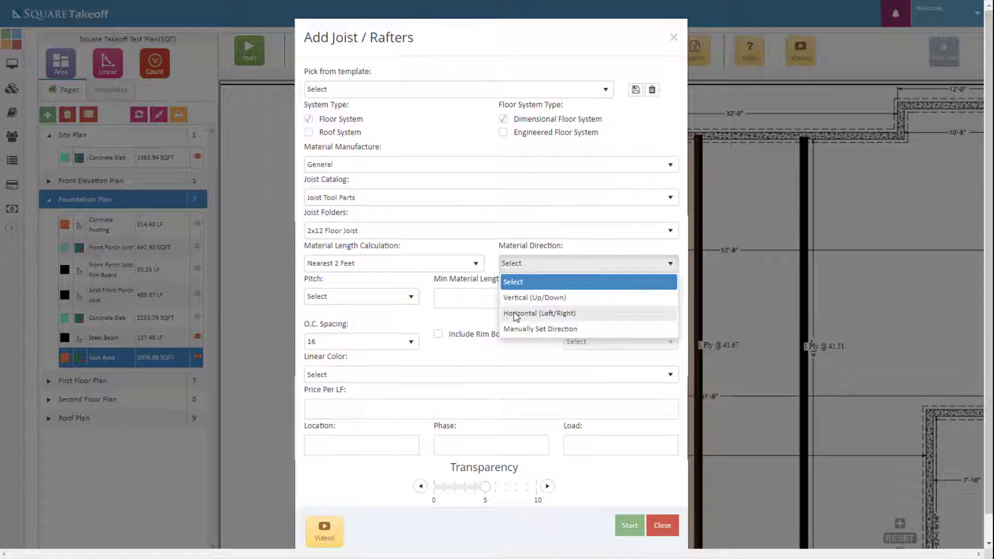
left_click(517, 314)
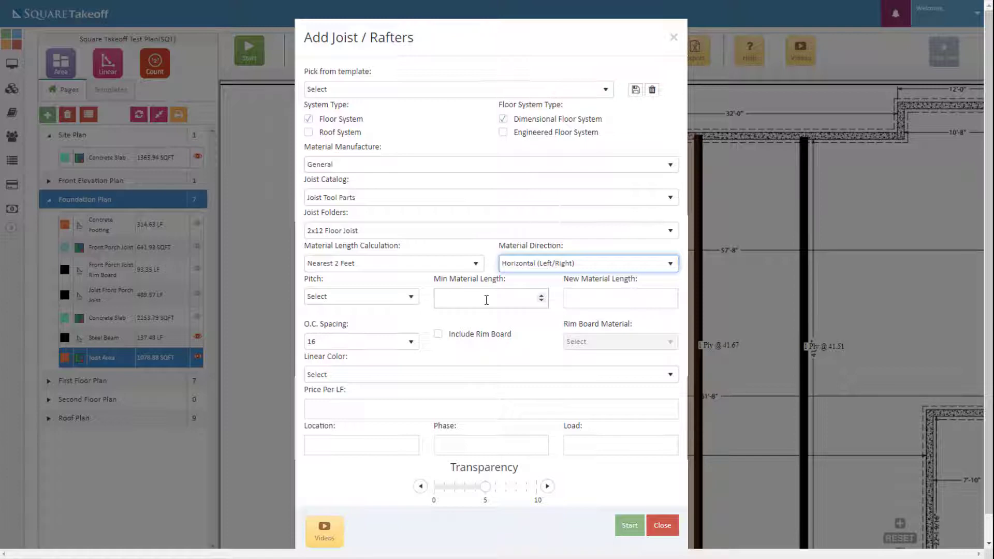
left_click(486, 300)
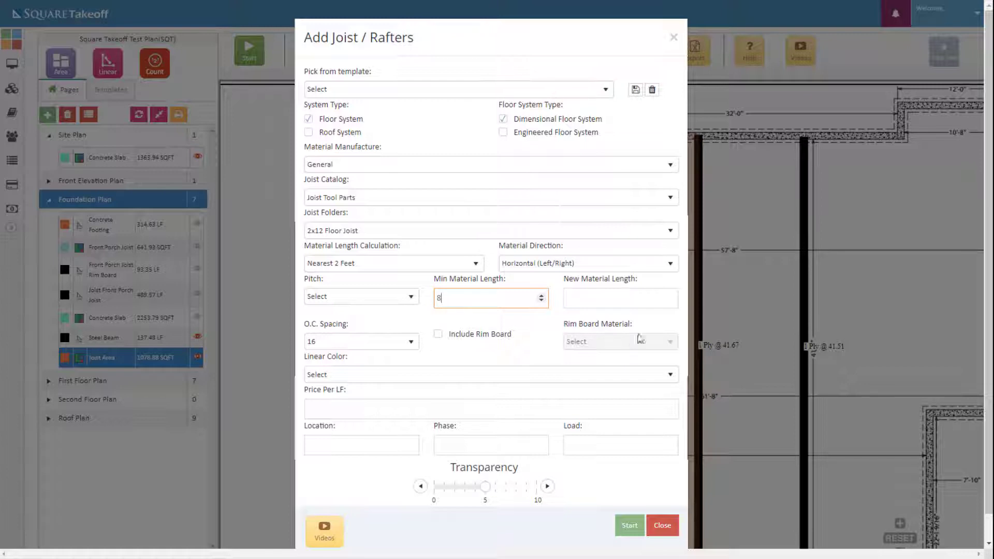
Enter 16 as the new material length and keep O.C. spacing at 16
left_click(575, 299)
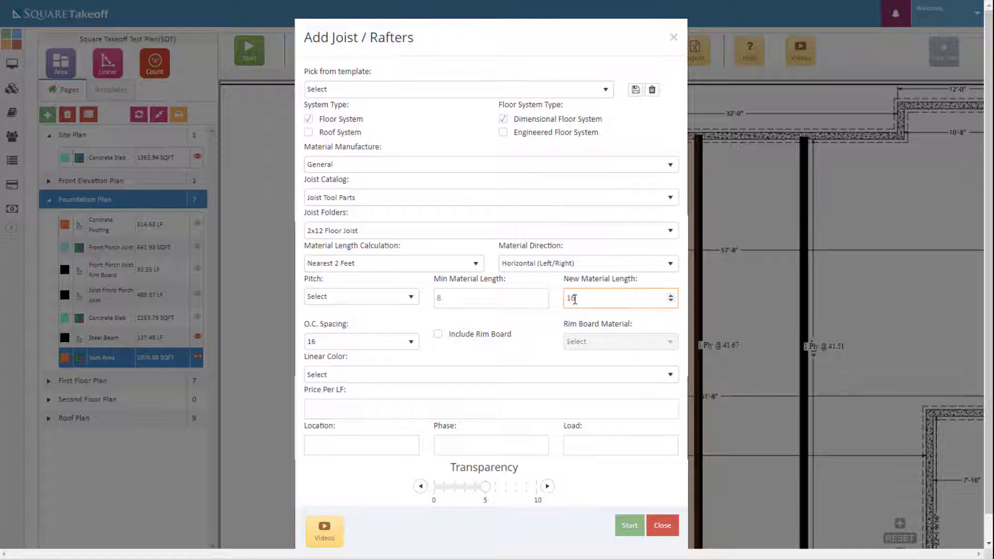
type("16")
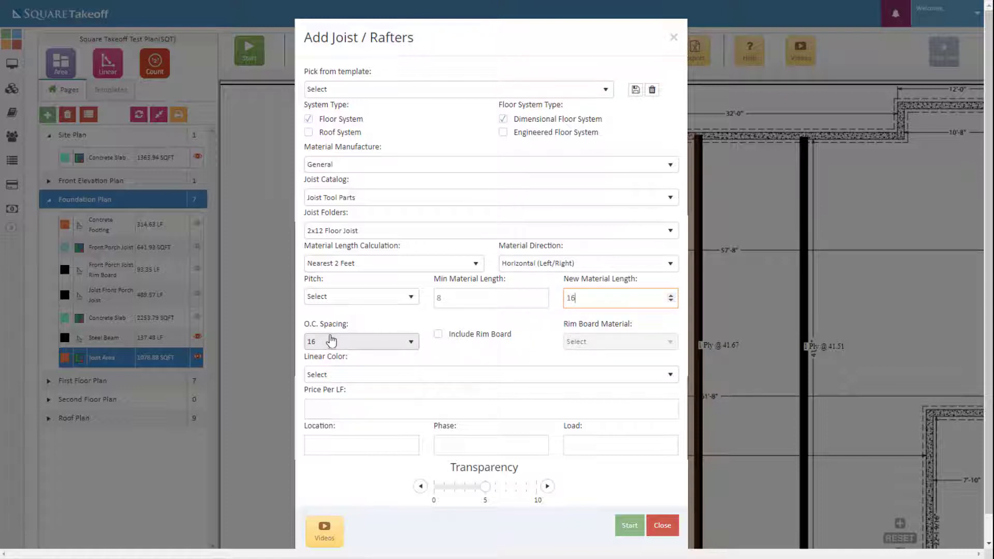
left_click(397, 343)
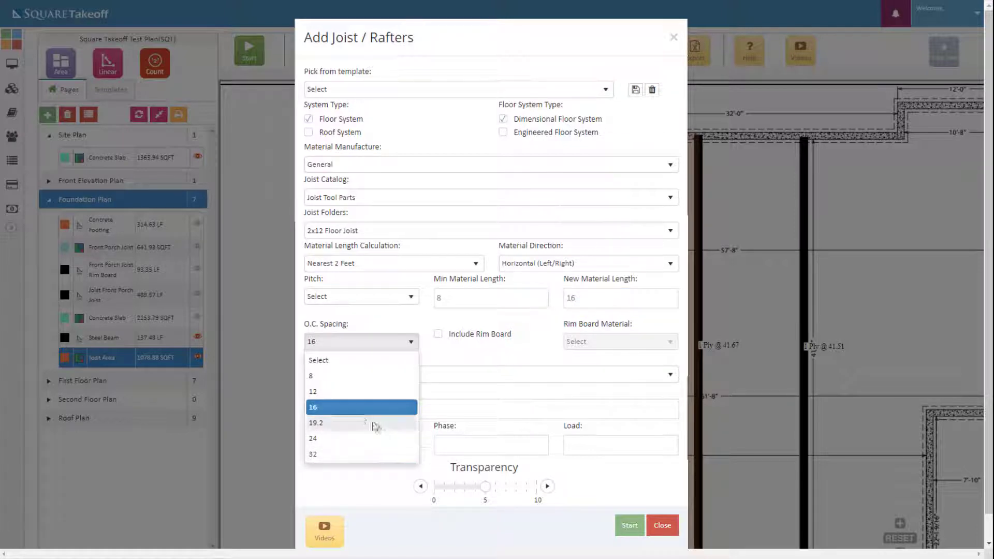
left_click(361, 409)
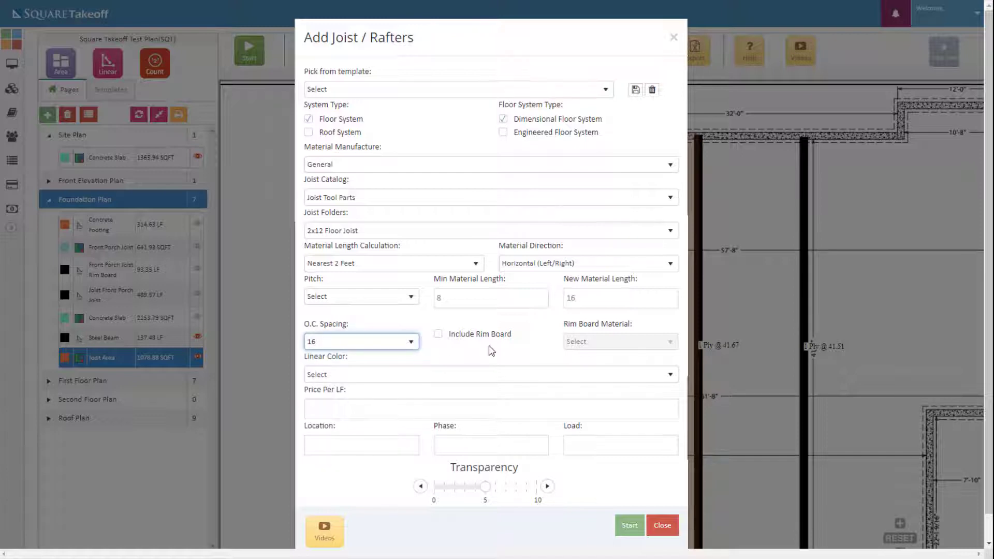
Include rim boards using 2x12x16 Rim Board material
left_click(438, 334)
left_click(593, 343)
scroll(614, 415, "down", 5)
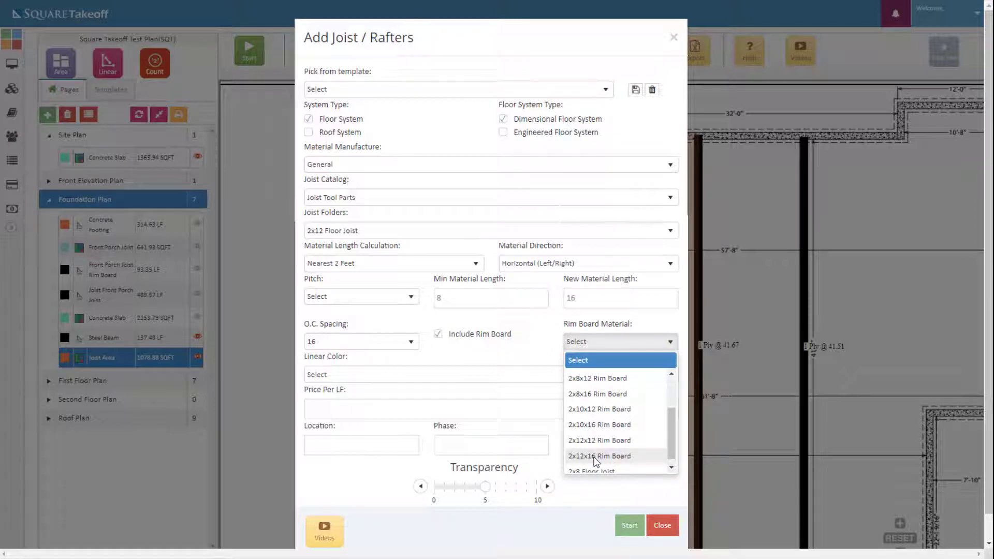
left_click(599, 455)
Set the joist line colour to Crimson
left_click(370, 377)
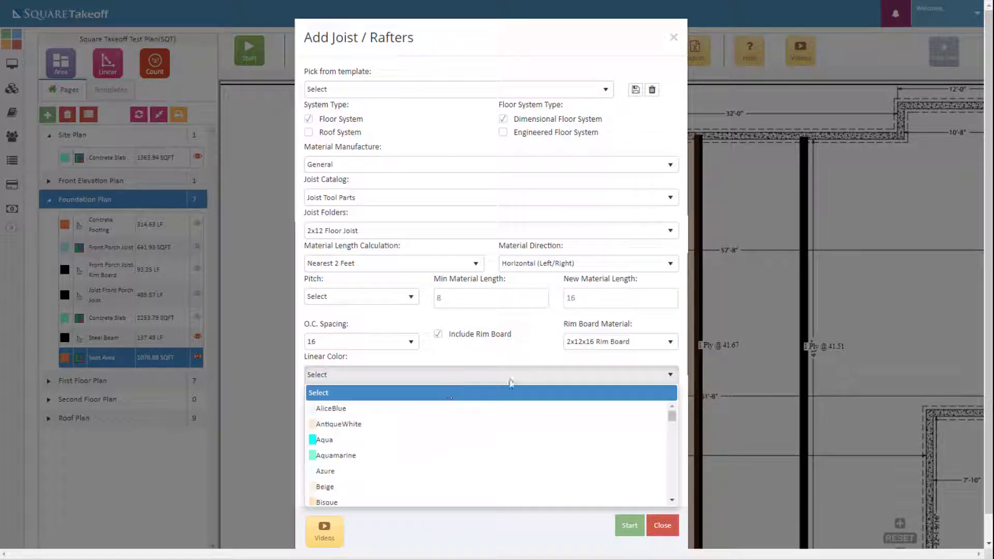
scroll(381, 438, "down", 4)
scroll(377, 441, "down", 2)
left_click(339, 469)
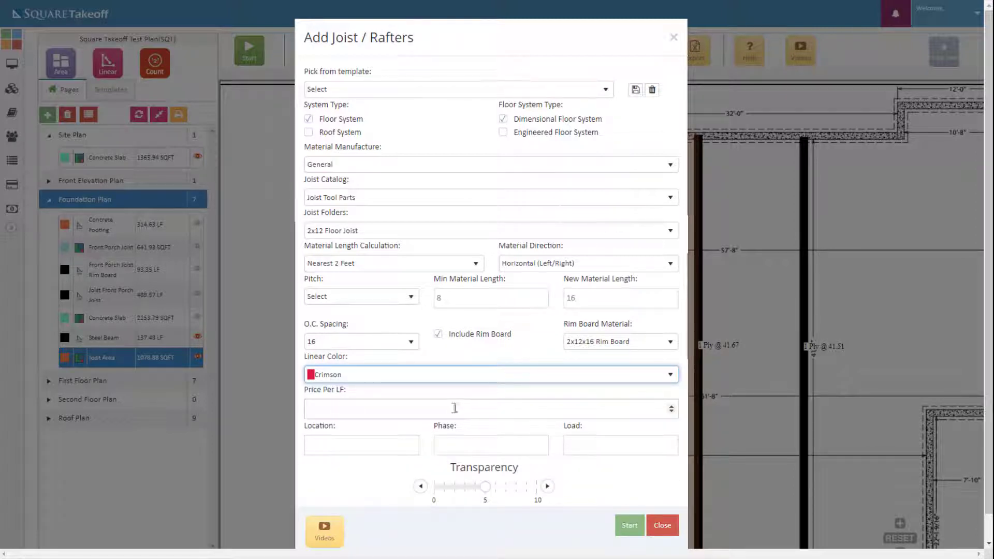
left_click(389, 449)
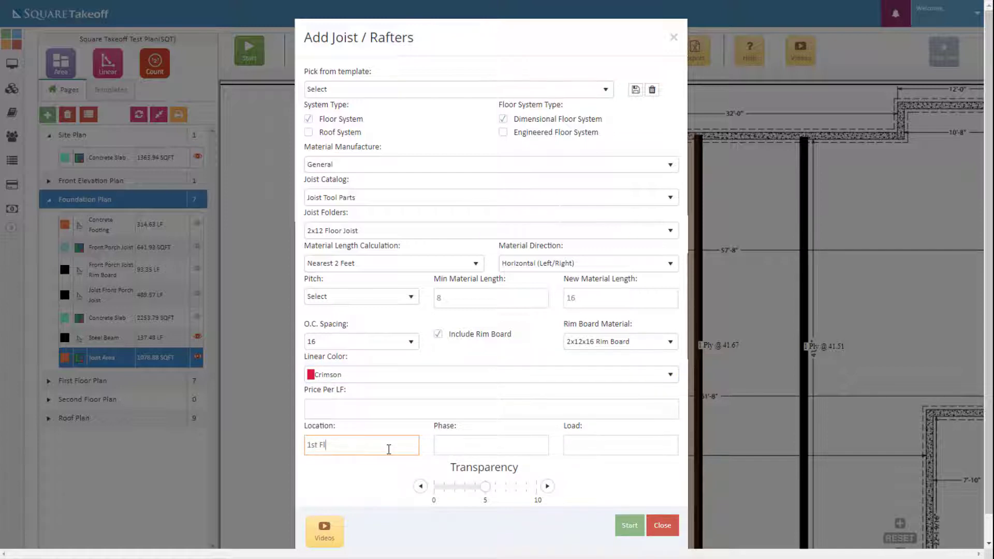
Fill in location 1st Floor, phase Framing, load 1st Floor Load, and transparency 7
key("Tab")
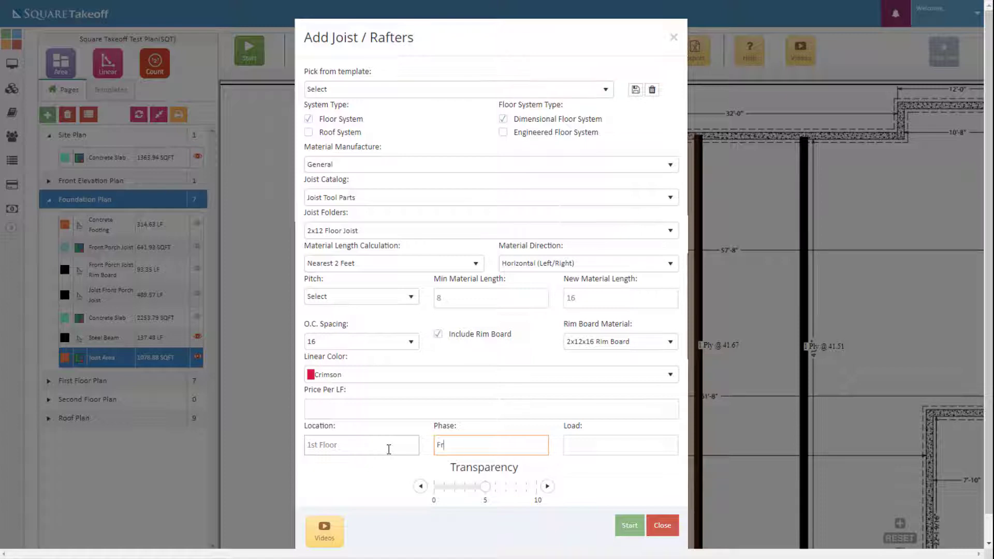
key("Tab")
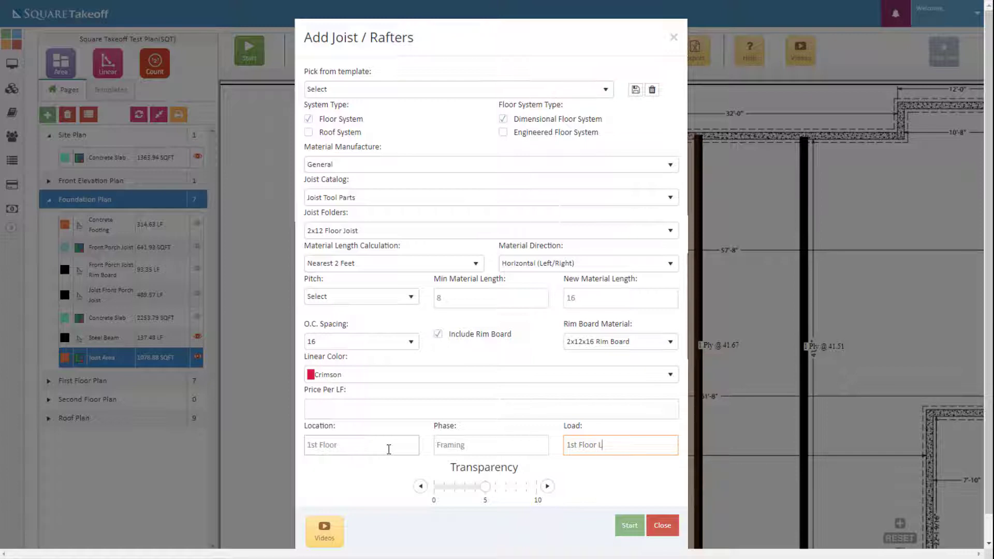
left_click(507, 488)
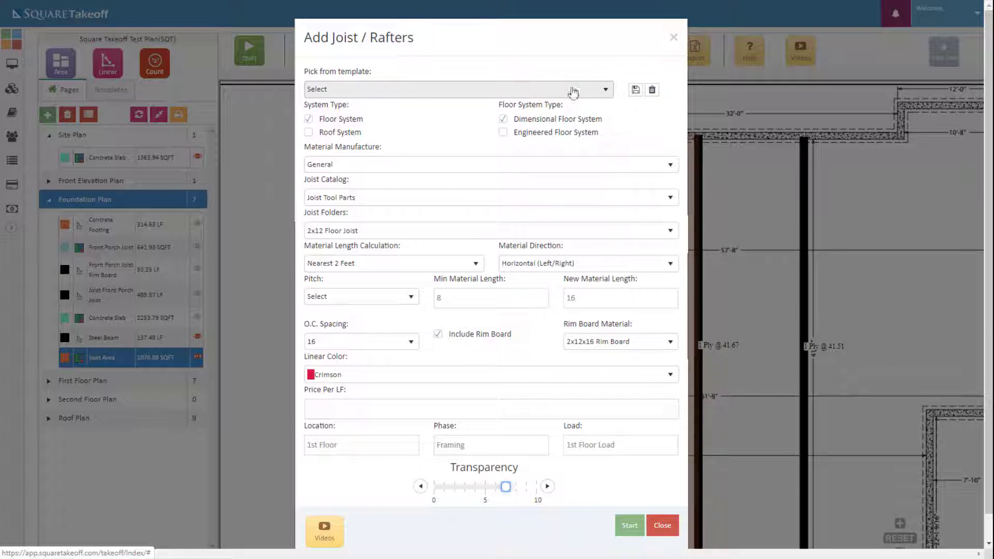
Save the settings as template '2x12 Floor Joist' and generate the joists, totalling 412.76 LF
left_click(636, 92)
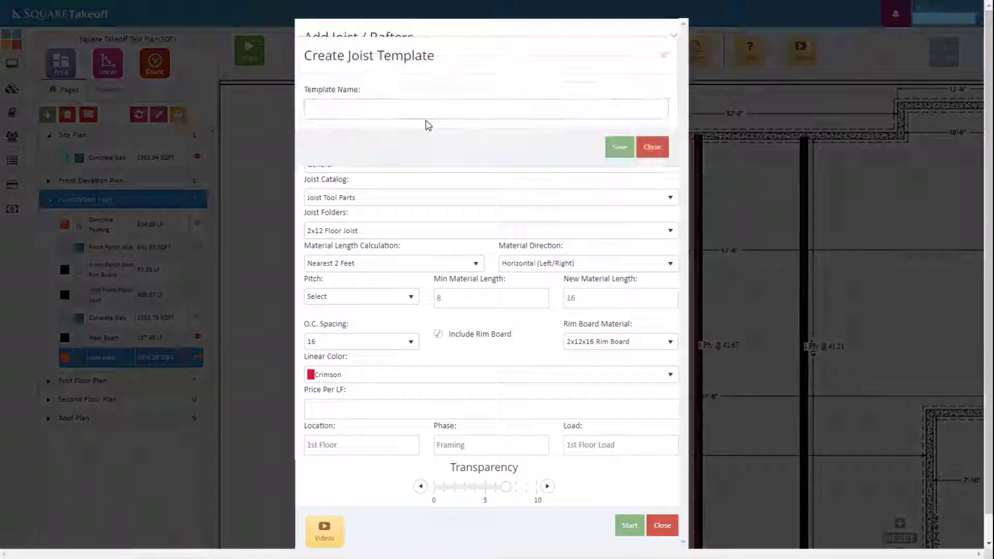
left_click(361, 107)
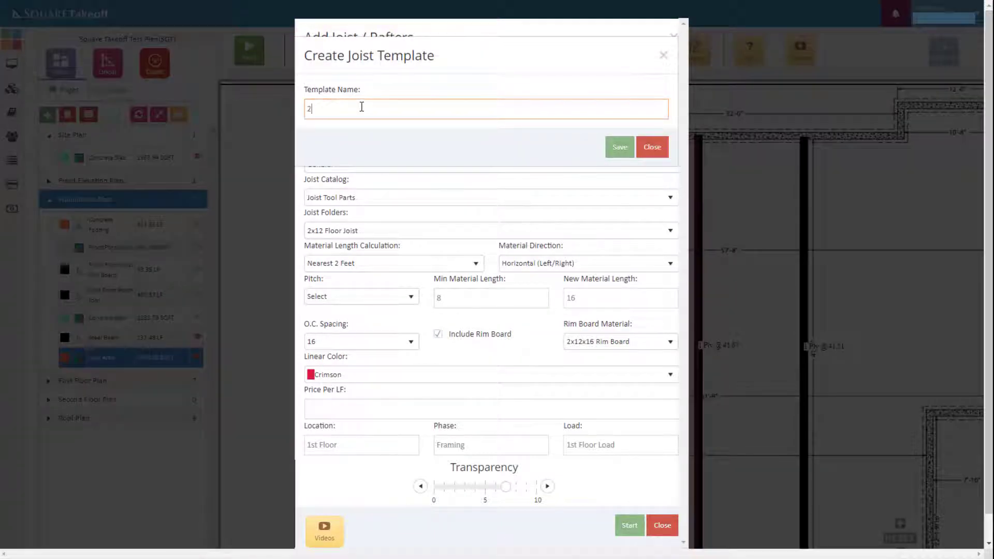
type("2x12 Floor Joist")
left_click(619, 148)
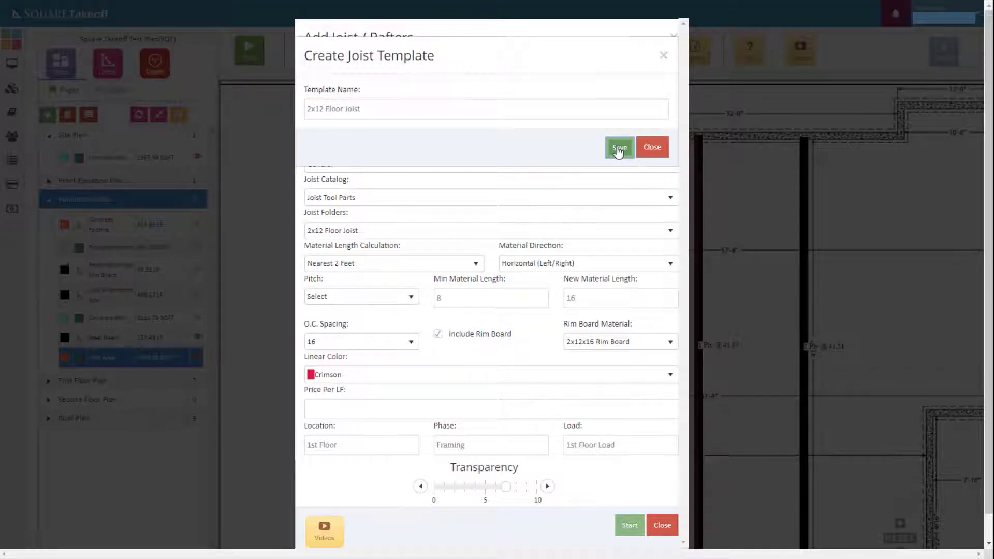
left_click(631, 526)
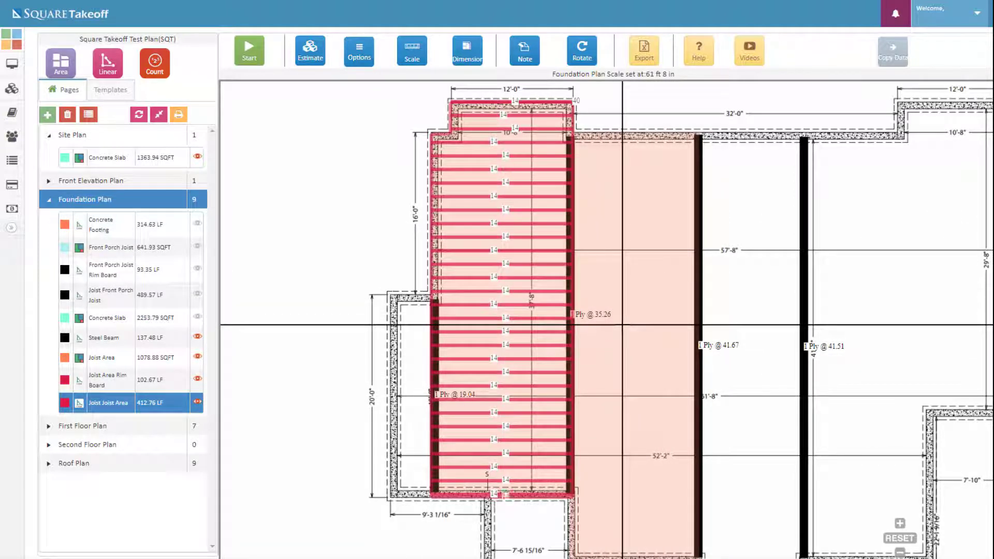
Select the Joist Area row in the takeoff list
left_click(102, 358)
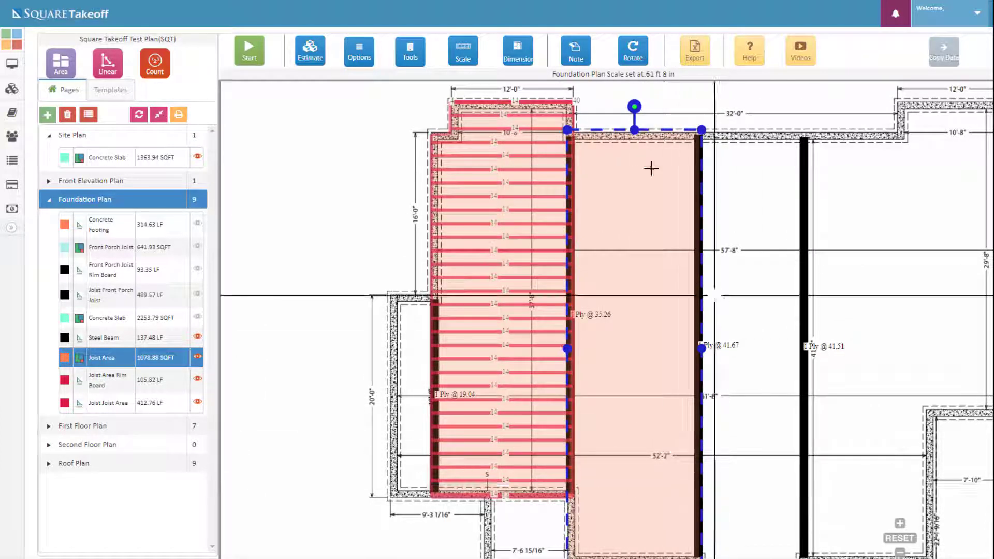
Start a second joist takeoff from the 2x12 Floor Joist template with DarkMagenta lines
left_click(410, 51)
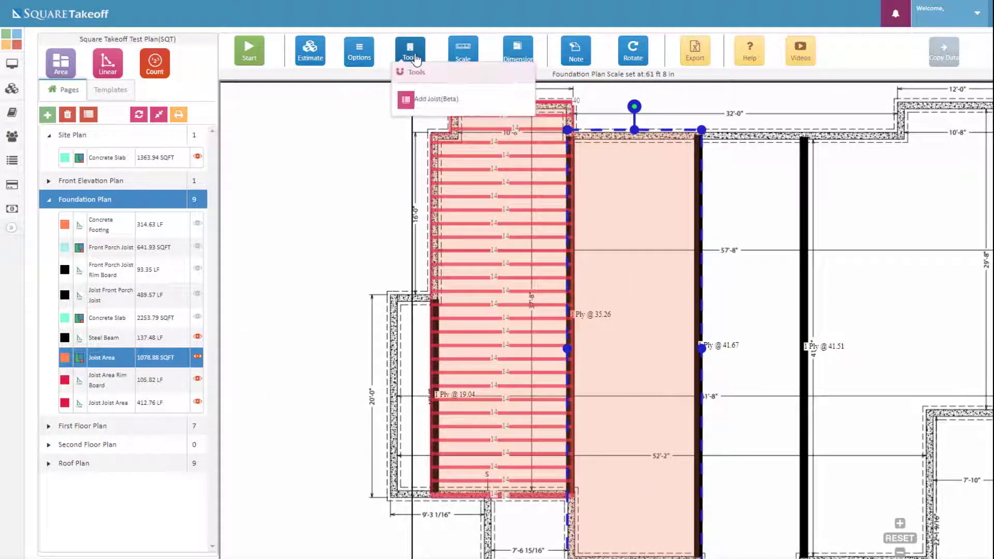
left_click(426, 100)
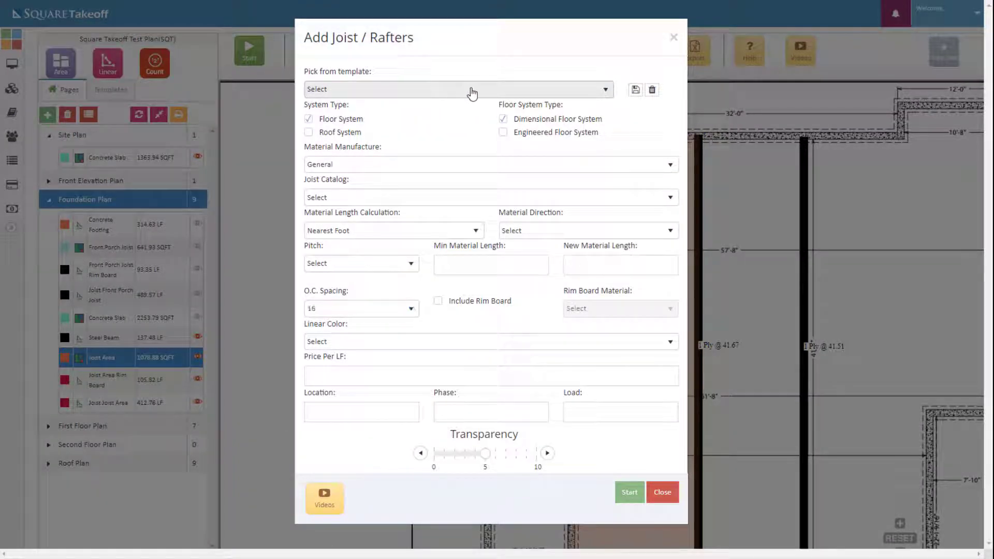
left_click(603, 97)
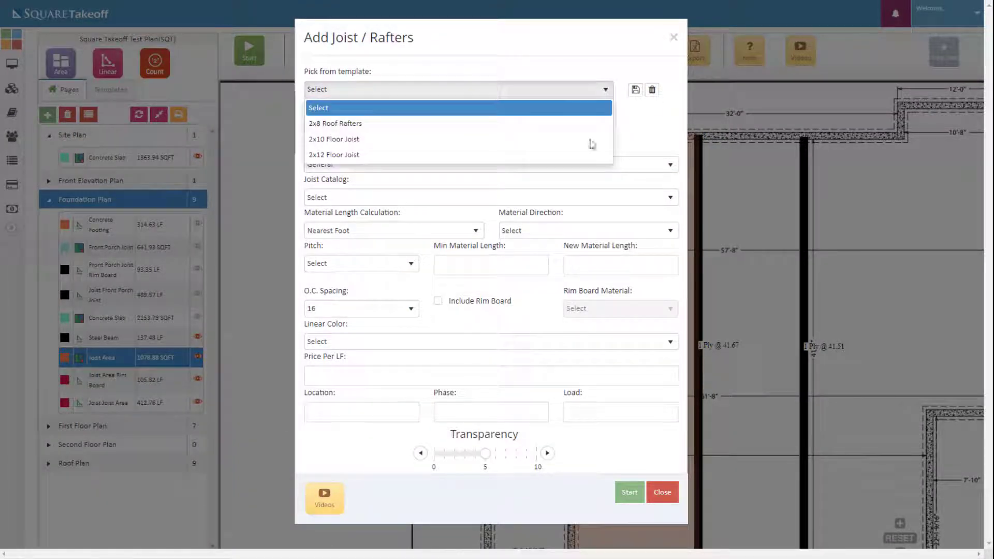
left_click(331, 155)
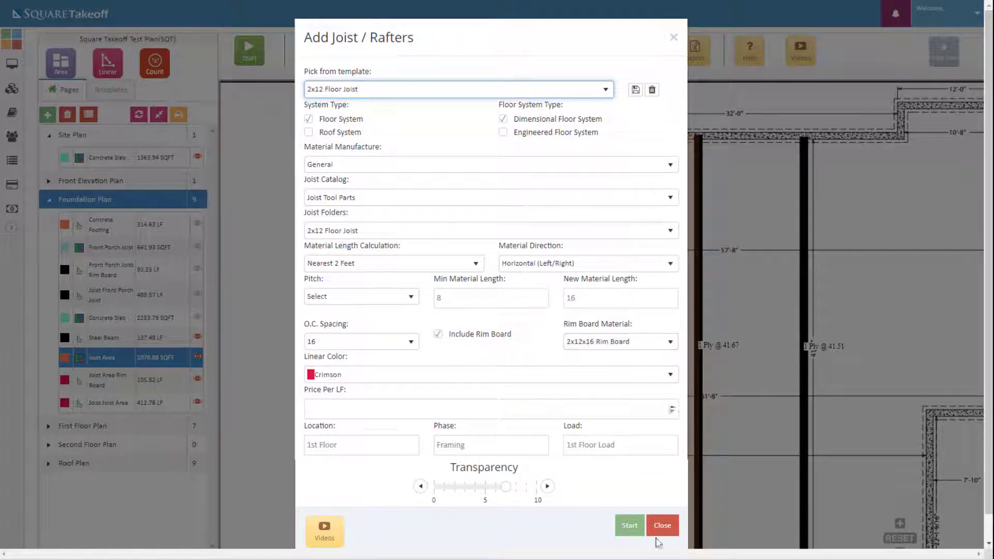
left_click(412, 374)
scroll(342, 466, "down", 2)
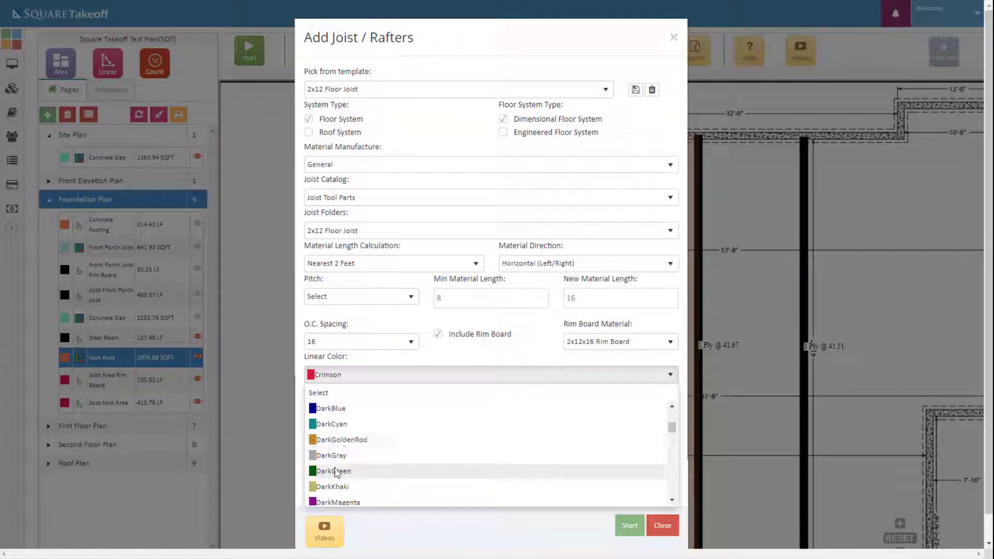
left_click(337, 502)
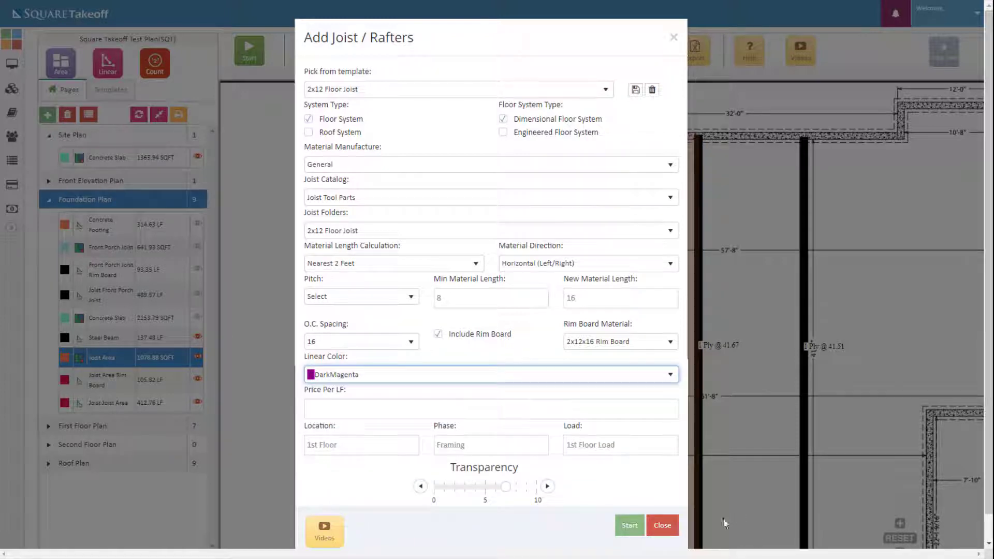
left_click(628, 528)
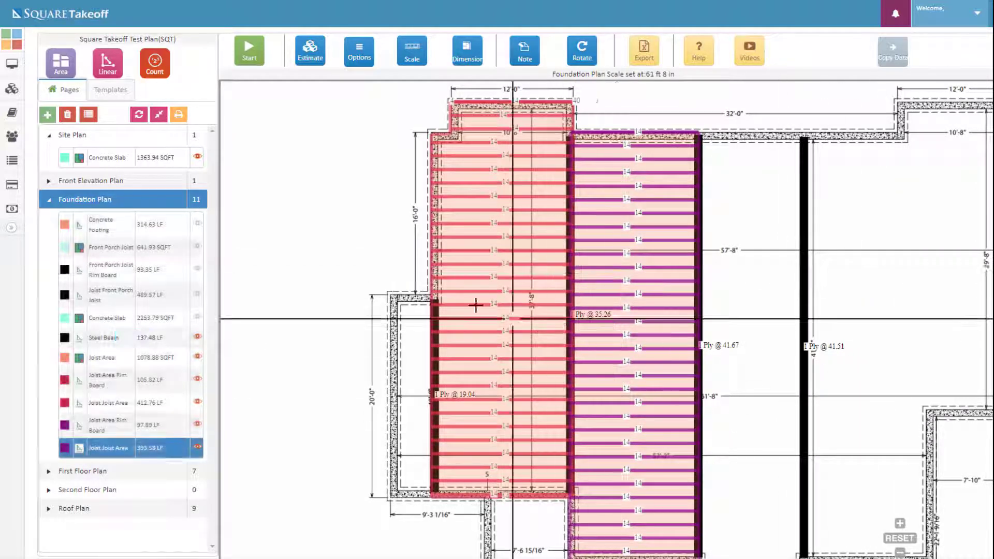
Add another dark magenta joist beside the crimson joists, bringing that item to 406.33 LF
left_click(477, 348)
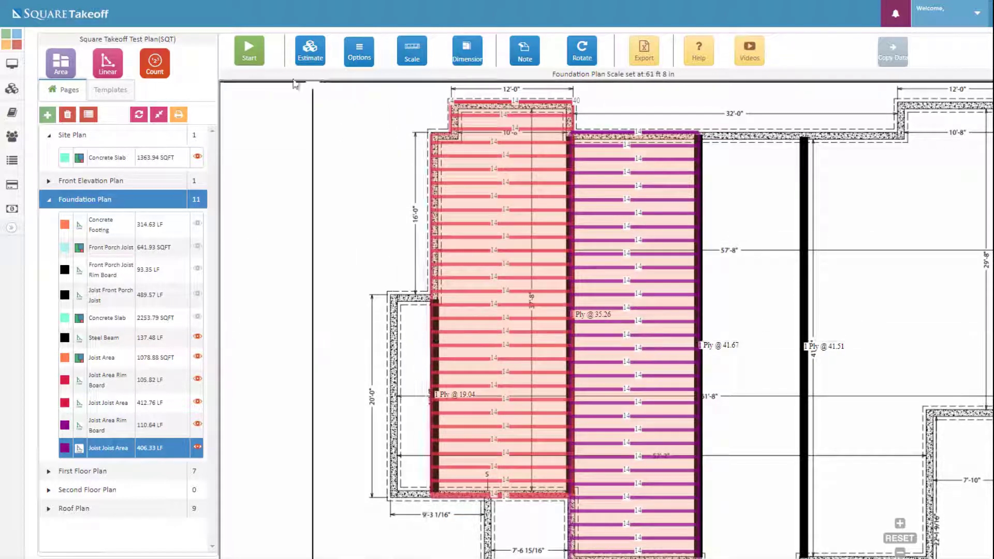
scroll(664, 295, "up", 5)
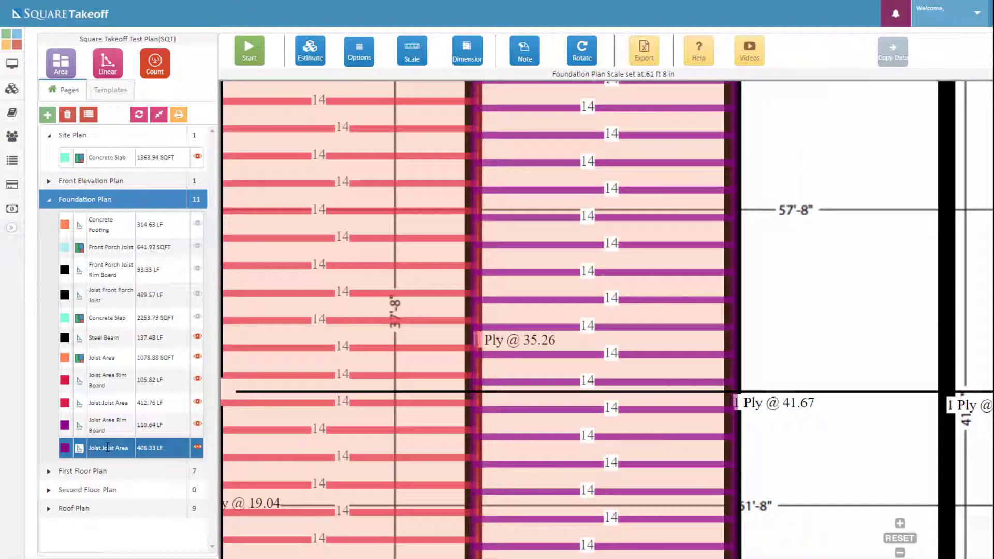
Draw one more dark magenta joist across the area, reaching 418.99 LF, then select the rim board row
left_click(248, 55)
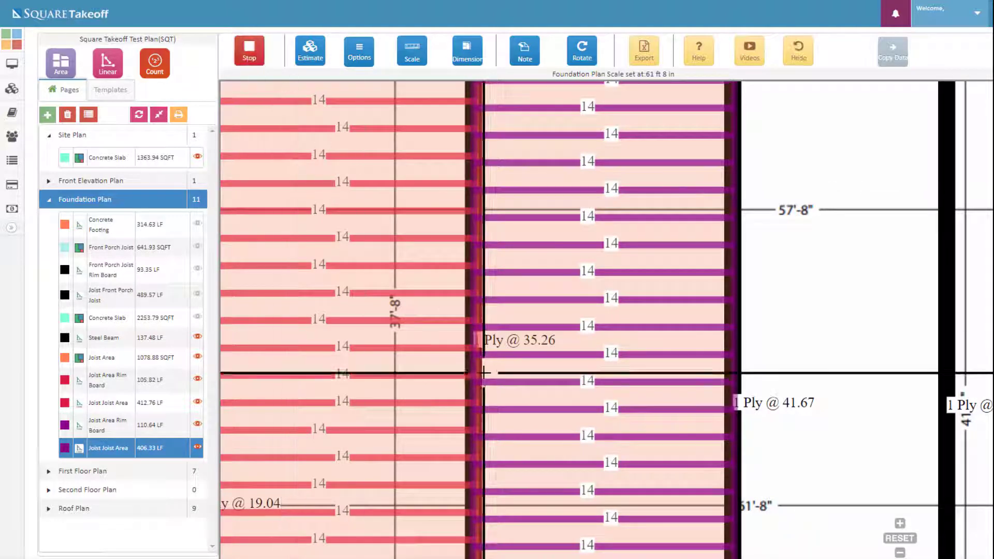
left_click(475, 316)
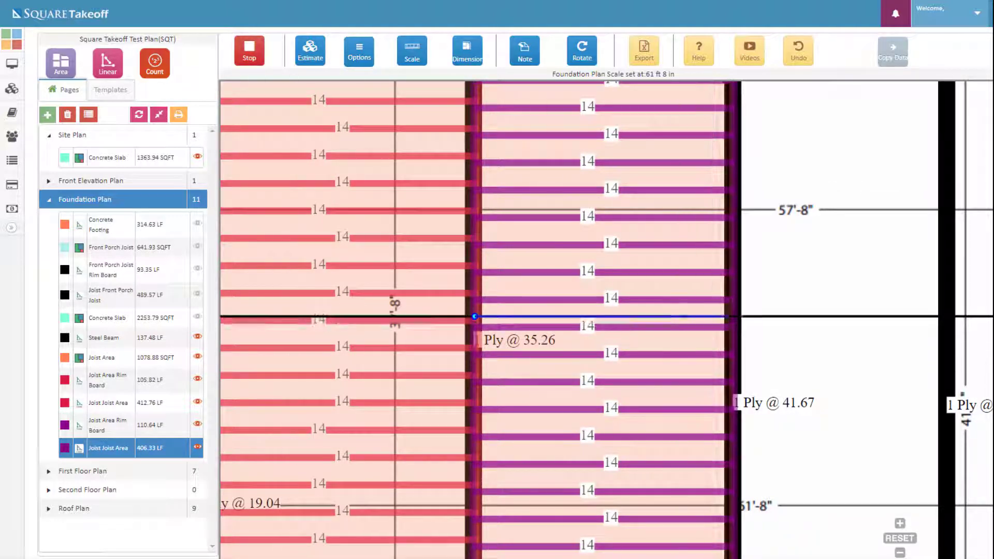
double_click(736, 316)
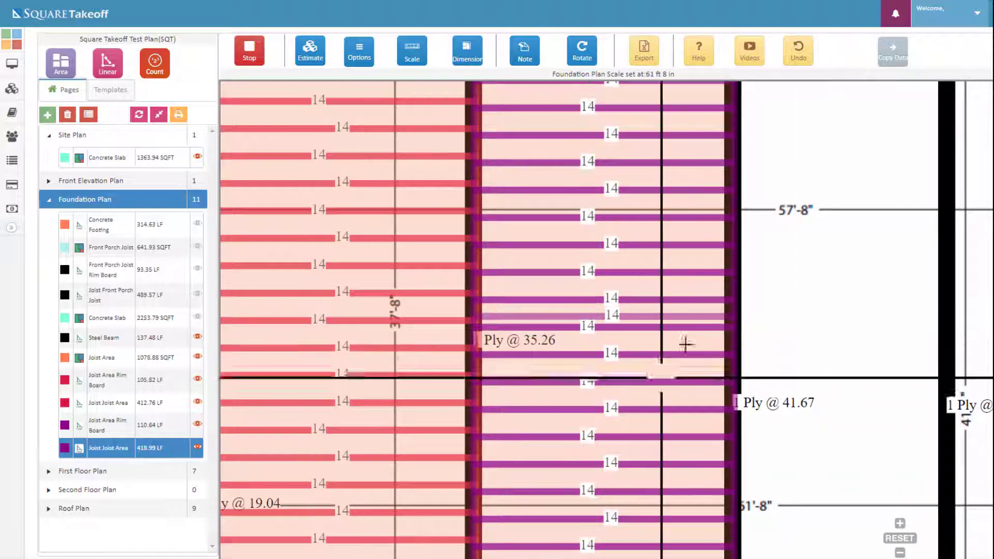
scroll(673, 363, "down", 3)
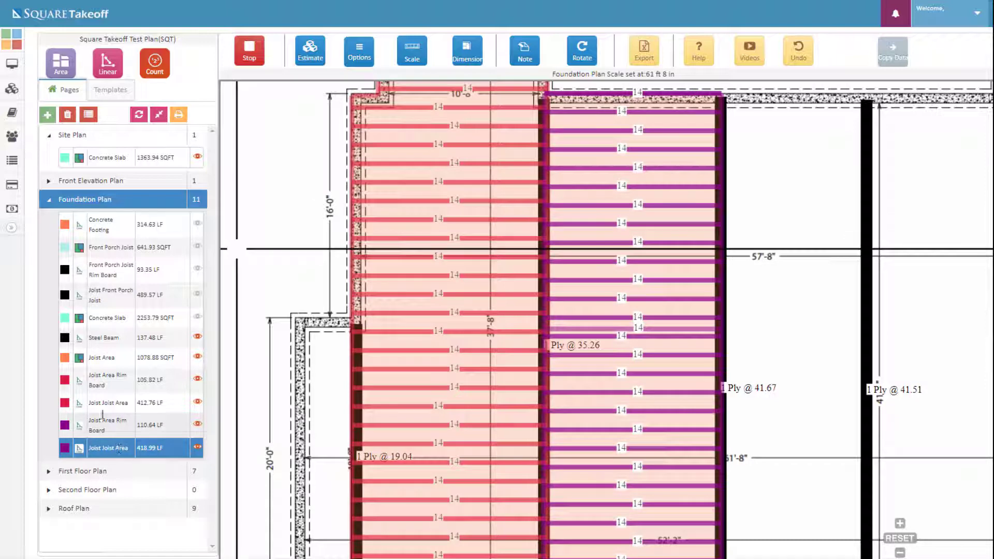
left_click(104, 386)
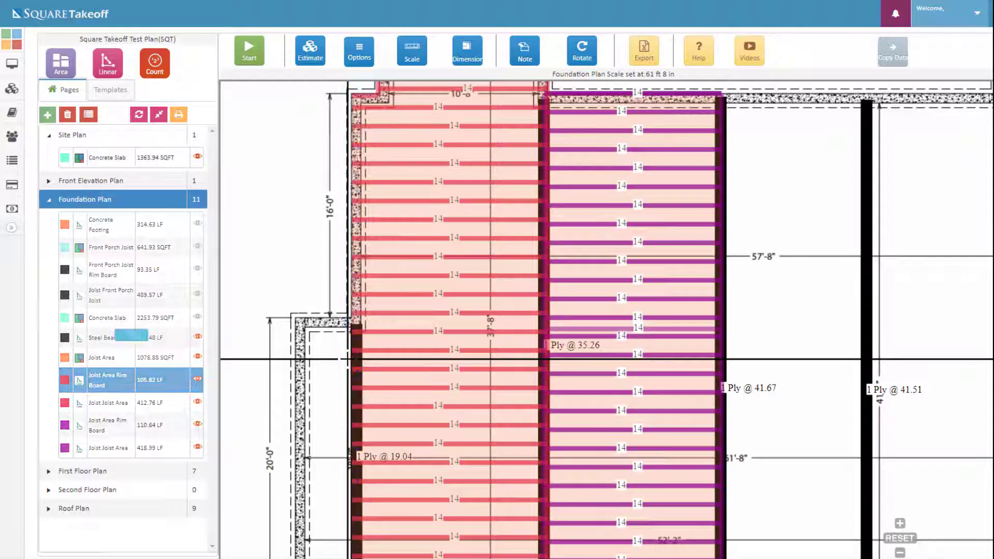
Draw the crimson rim board line down the first joist area's left edge
left_click(339, 103)
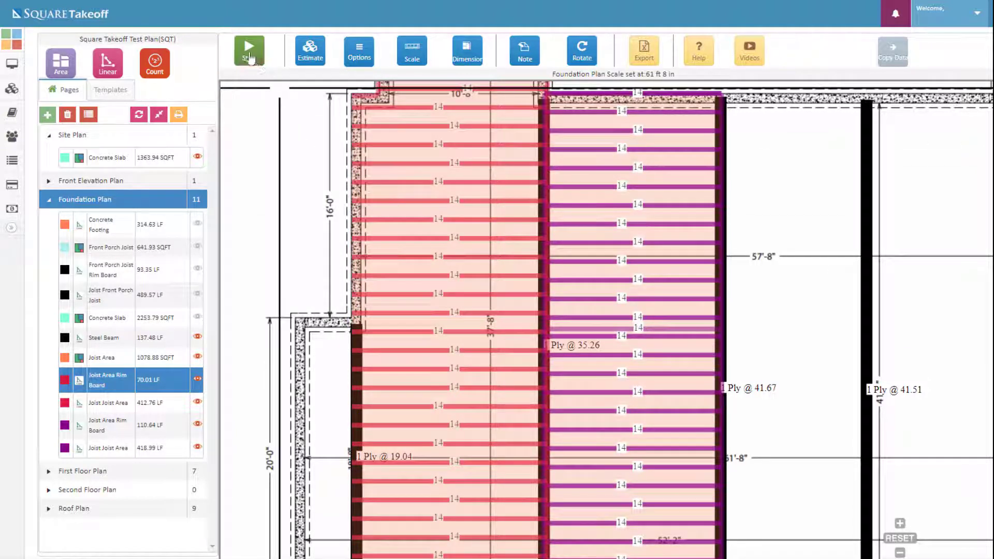
left_click(351, 95)
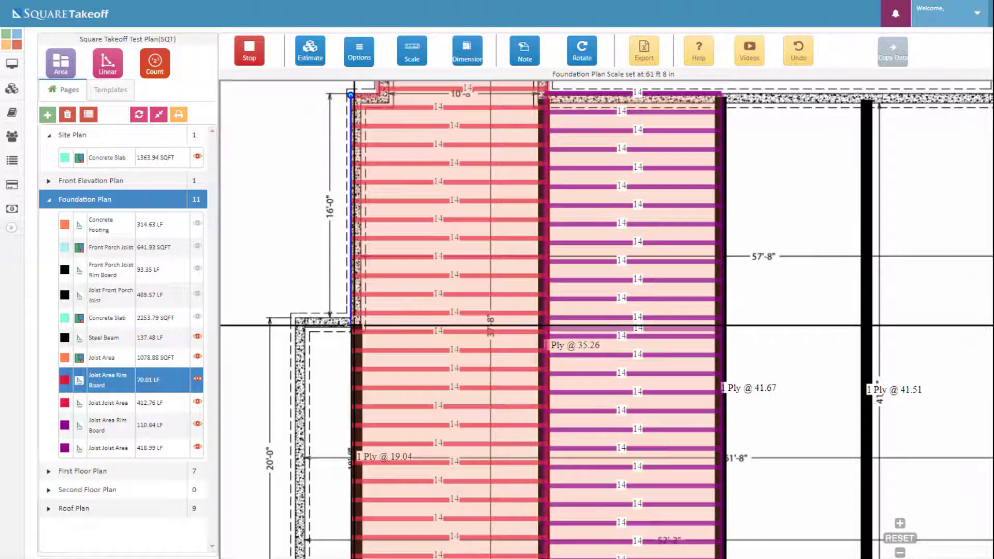
double_click(352, 325)
scroll(313, 435, "down", 4)
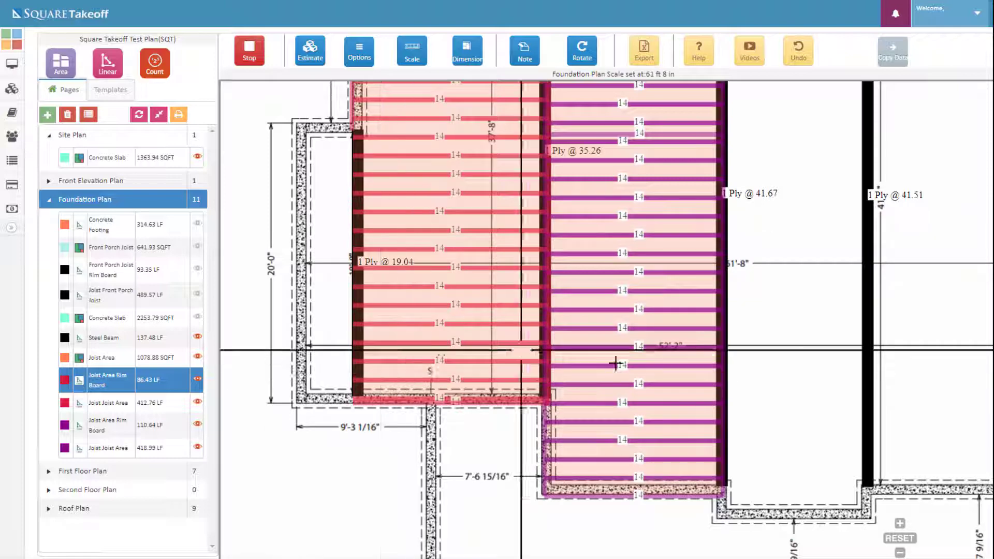
scroll(754, 395, "up", 2)
scroll(329, 243, "right", 2)
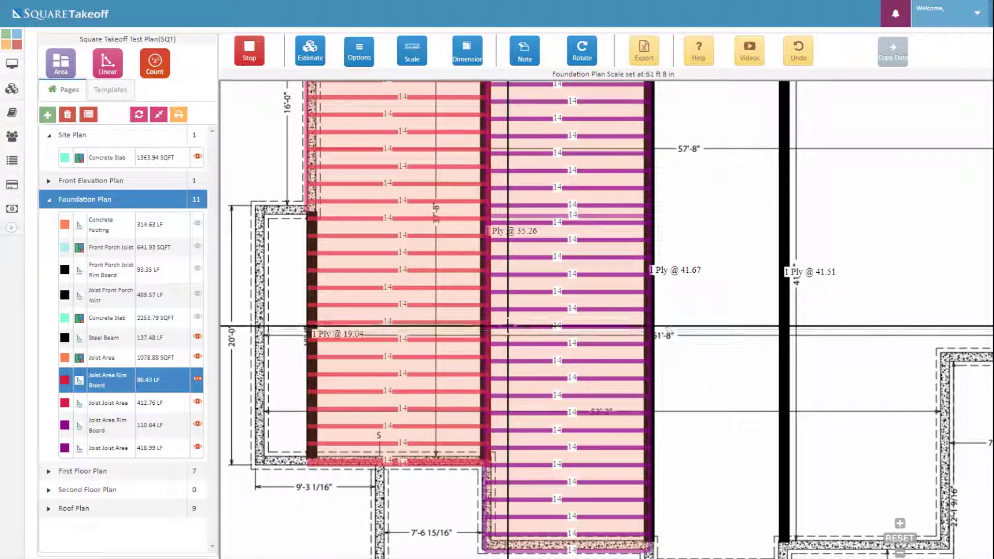
left_click(251, 53)
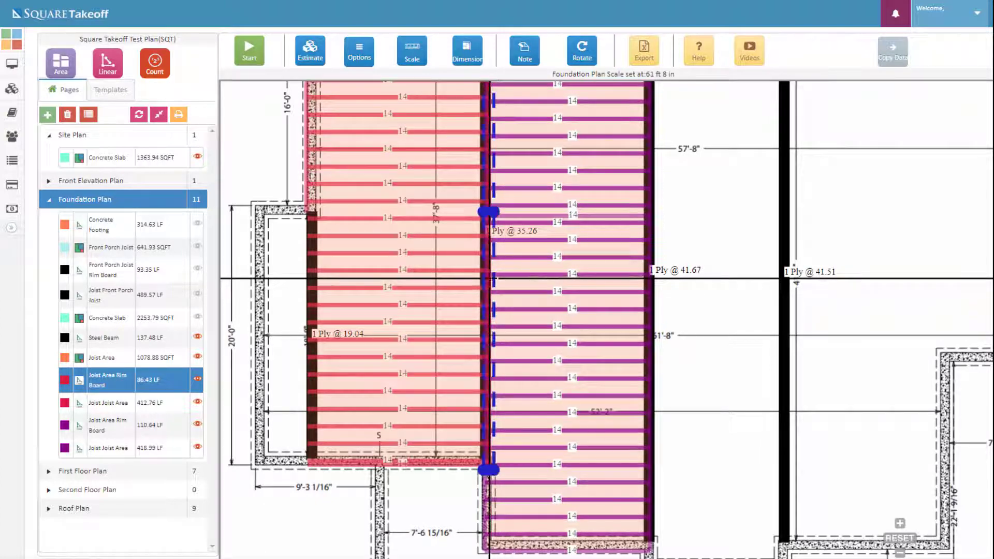
Add another crimson rim board run along the top edge, bringing the total to 50.77 LF
scroll(737, 407, "up", 5)
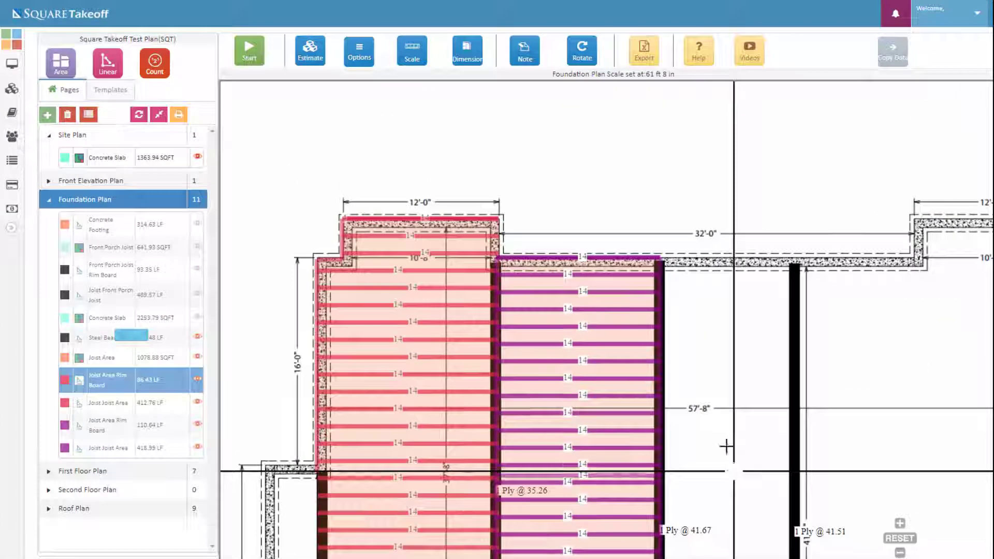
left_click(502, 219)
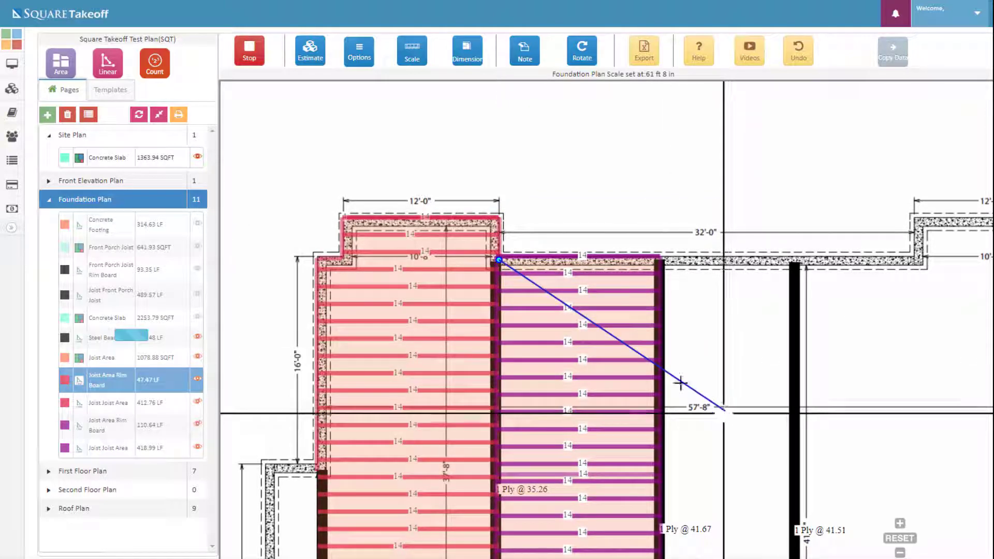
left_click_drag(701, 377, 685, 189)
scroll(685, 189, "down", 3)
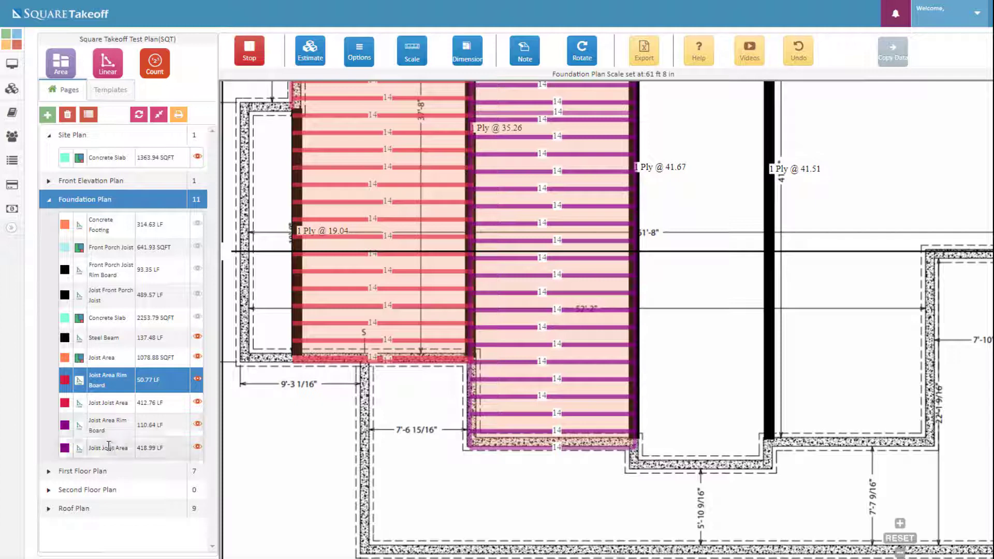
left_click(108, 426)
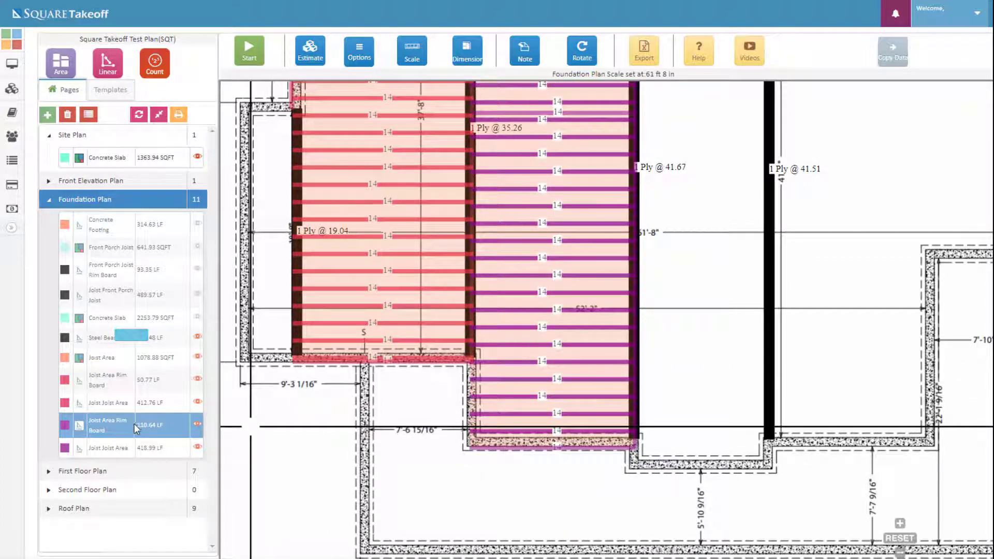
Draw the dark magenta rim board along the second joist area's lower edge, totalling 74.52 LF
left_click(250, 52)
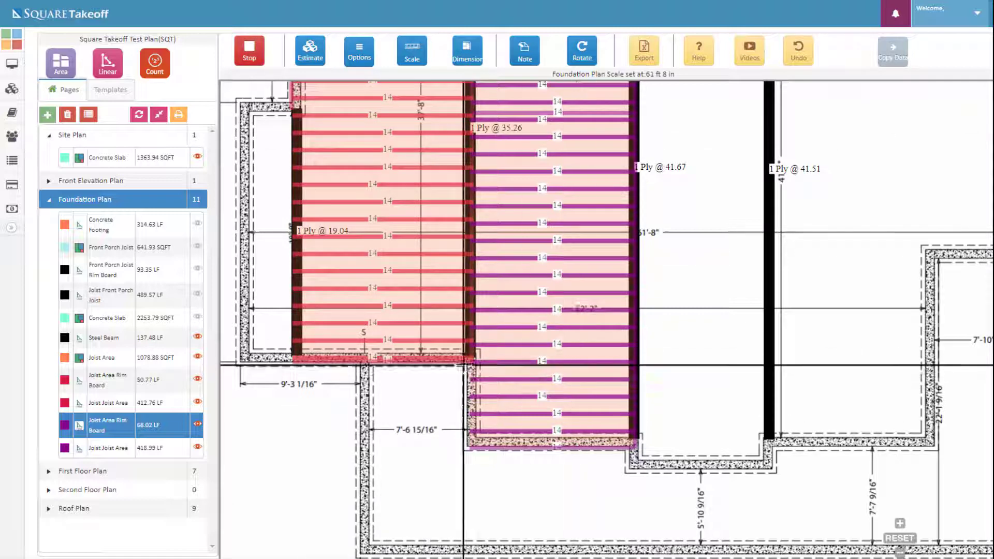
double_click(473, 448)
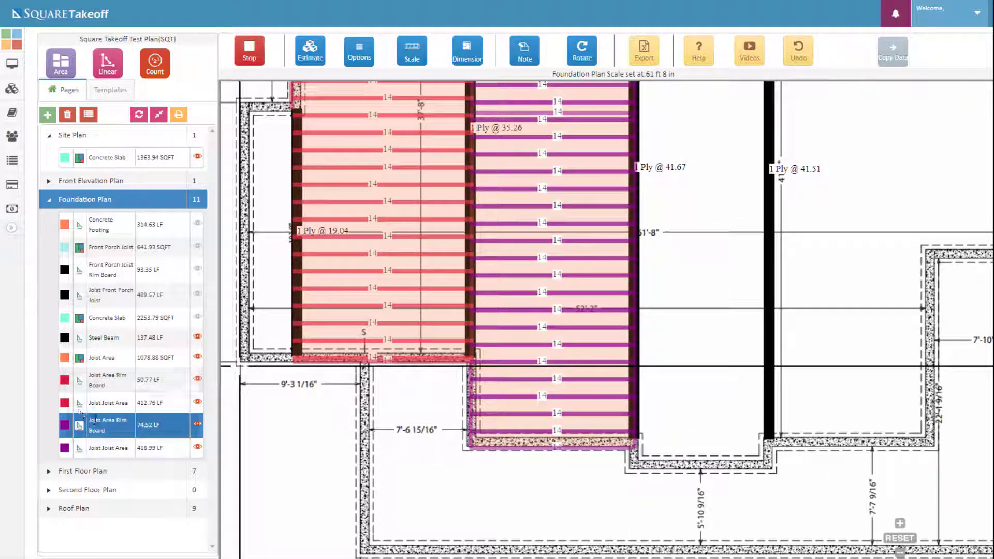
left_click(250, 52)
scroll(719, 417, "down", 2)
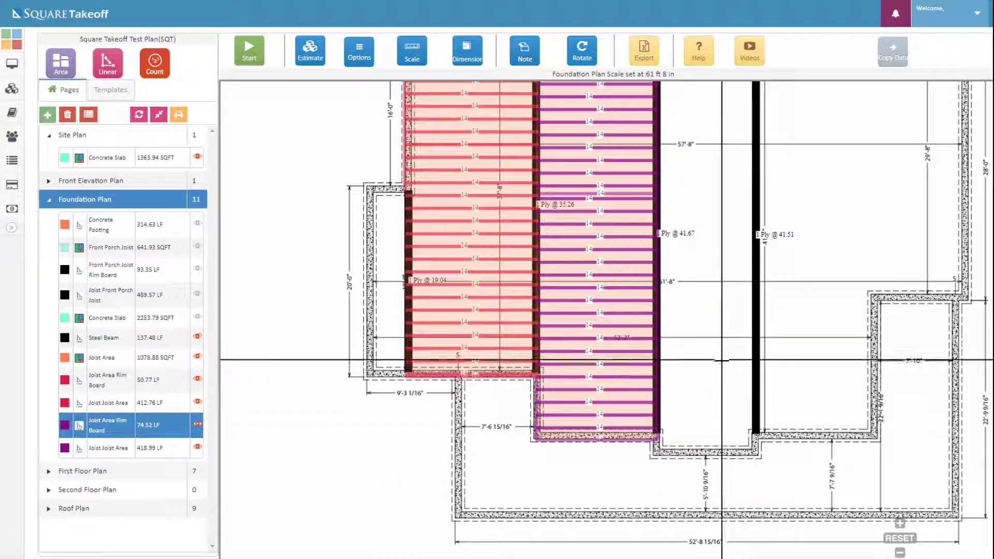
scroll(777, 290, "down", 1)
left_click_drag(782, 250, 708, 319)
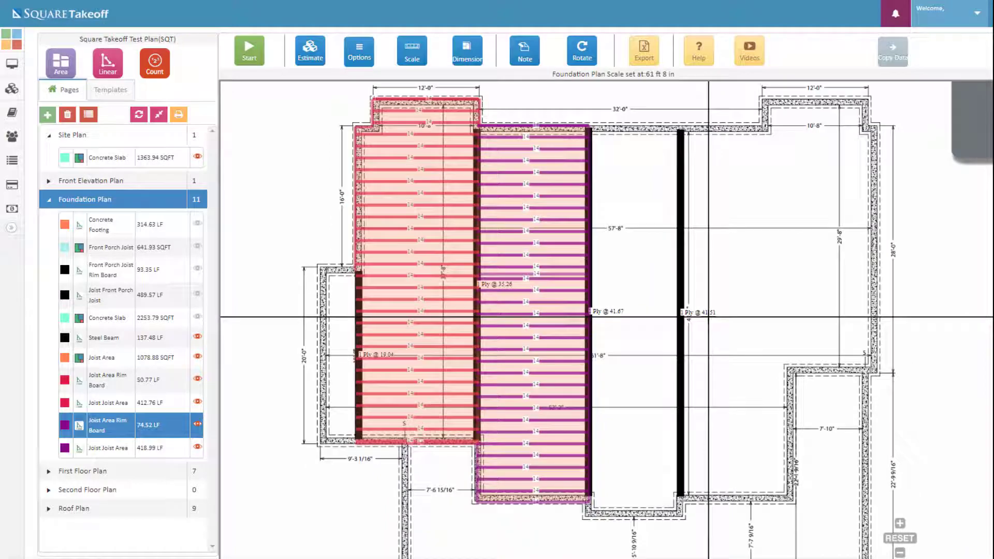